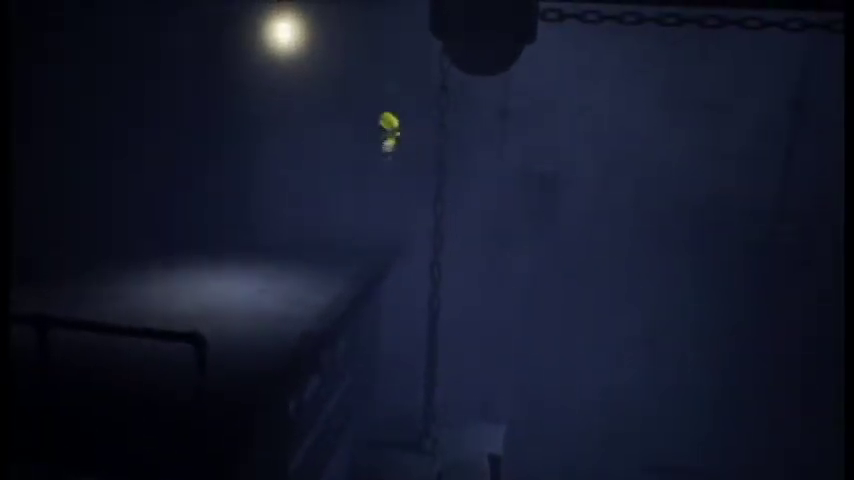
{"action": "key", "text": "a"}
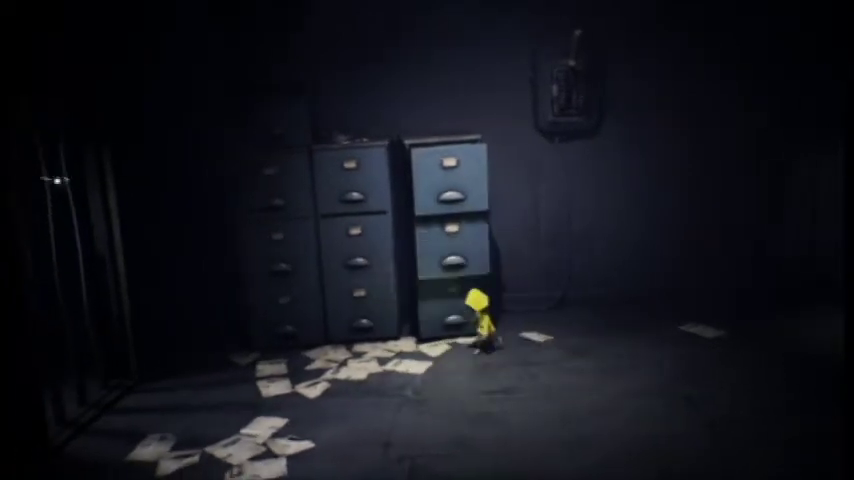
{"action": "key", "text": "a"}
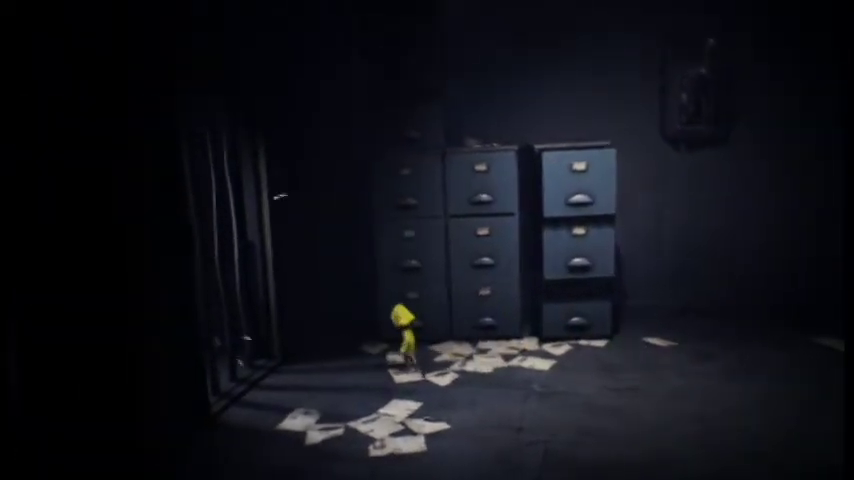